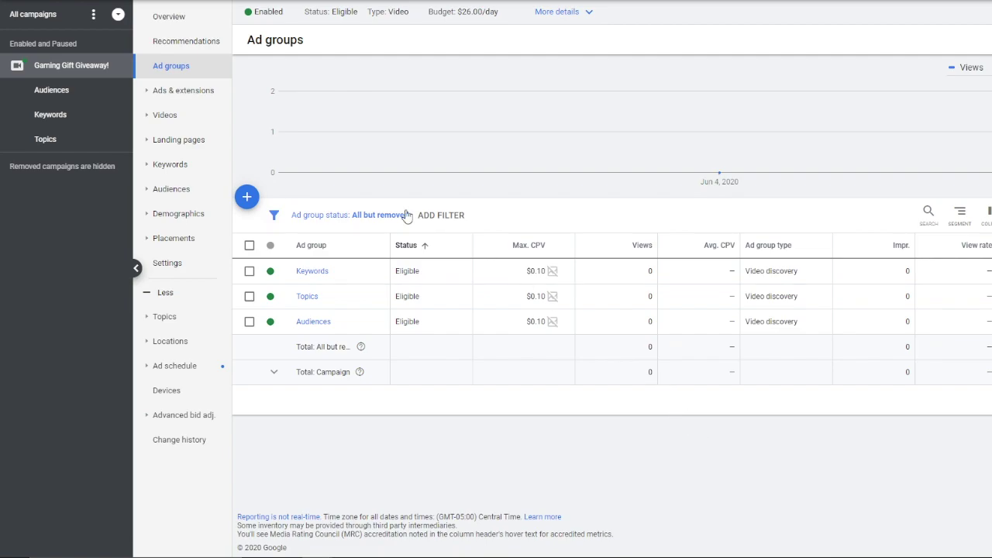
- Open the campaign's ads table listing the Keywords, Audiences and Topics video ads
{"action": "left_click", "coordinate": [165, 91]}
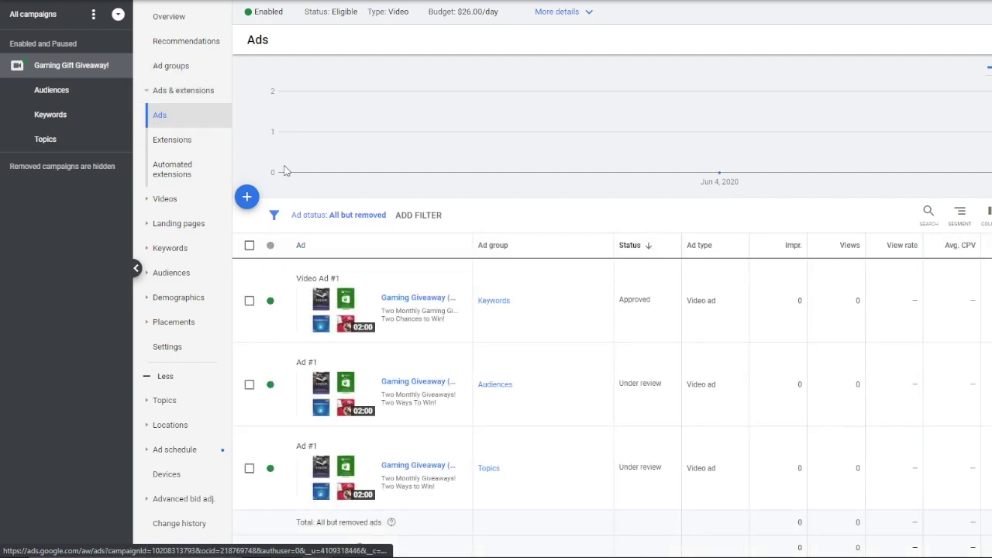
{"action": "left_click_drag", "start_coordinate": [618, 299], "coordinate": [976, 312]}
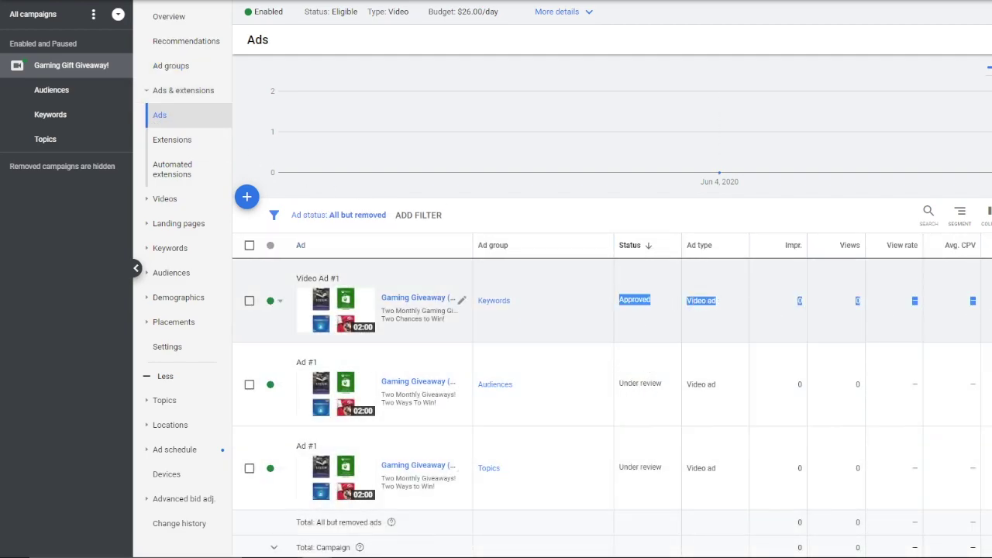
{"action": "left_click", "coordinate": [703, 313]}
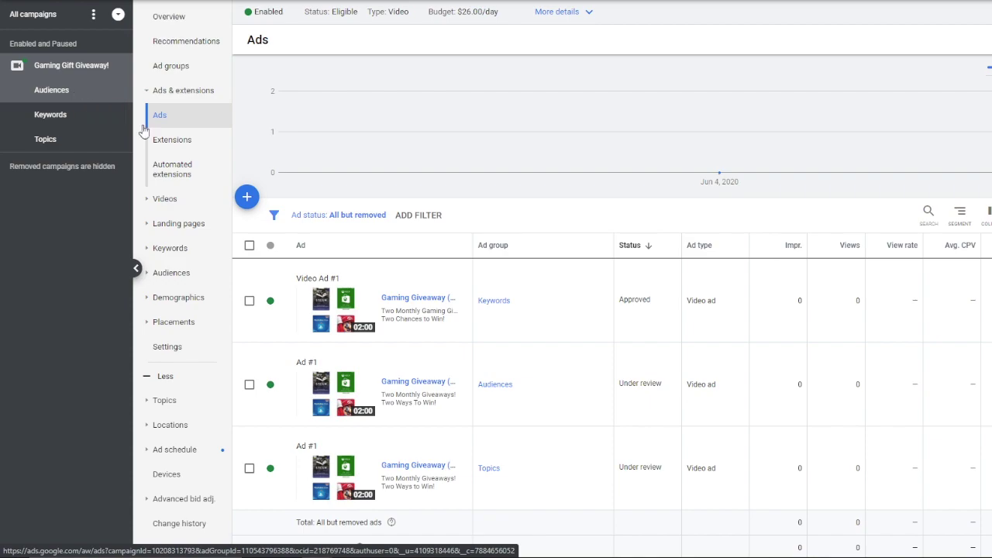
{"action": "scroll", "coordinate": [449, 298], "scroll_direction": "down", "scroll_amount": 1}
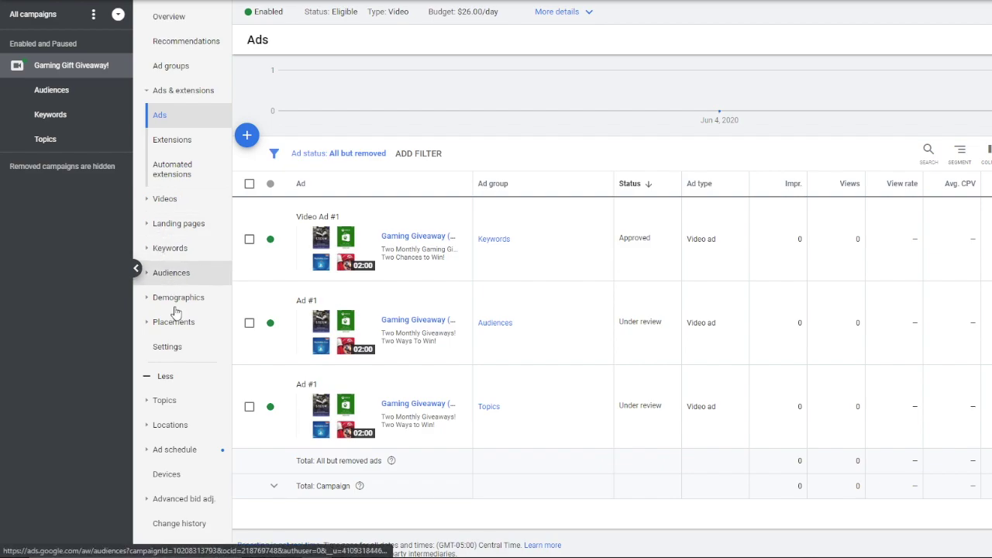
{"action": "left_click", "coordinate": [500, 241]}
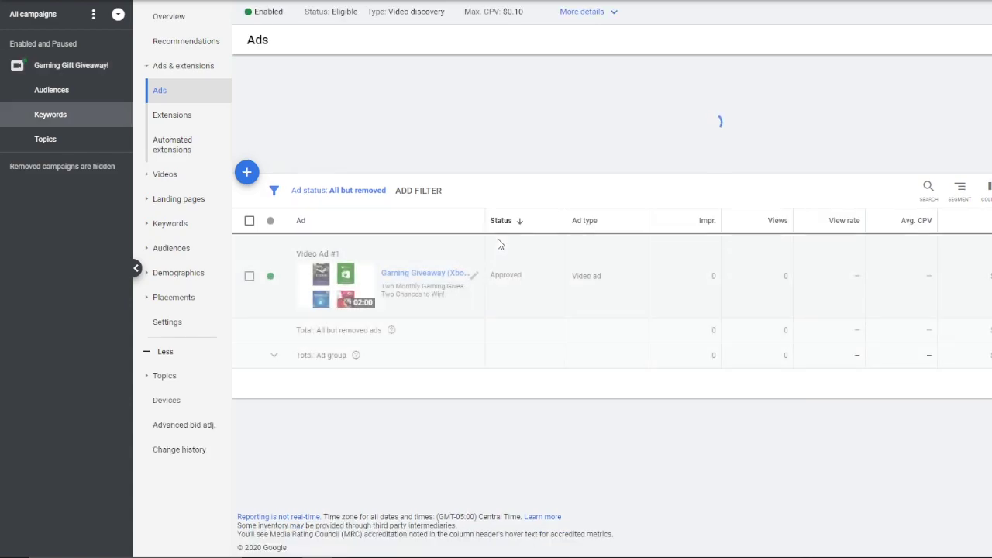
{"action": "left_click", "coordinate": [167, 248]}
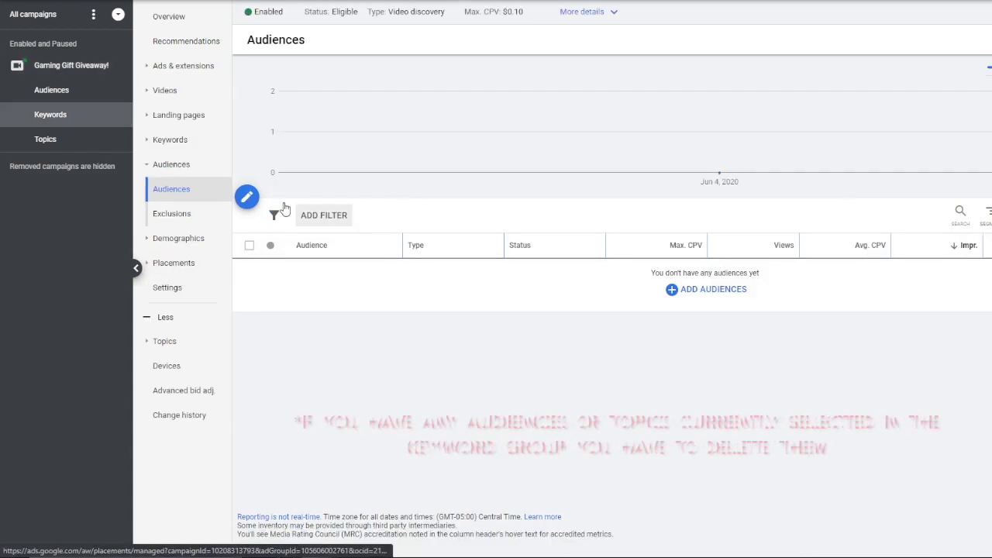
{"action": "left_click", "coordinate": [165, 341]}
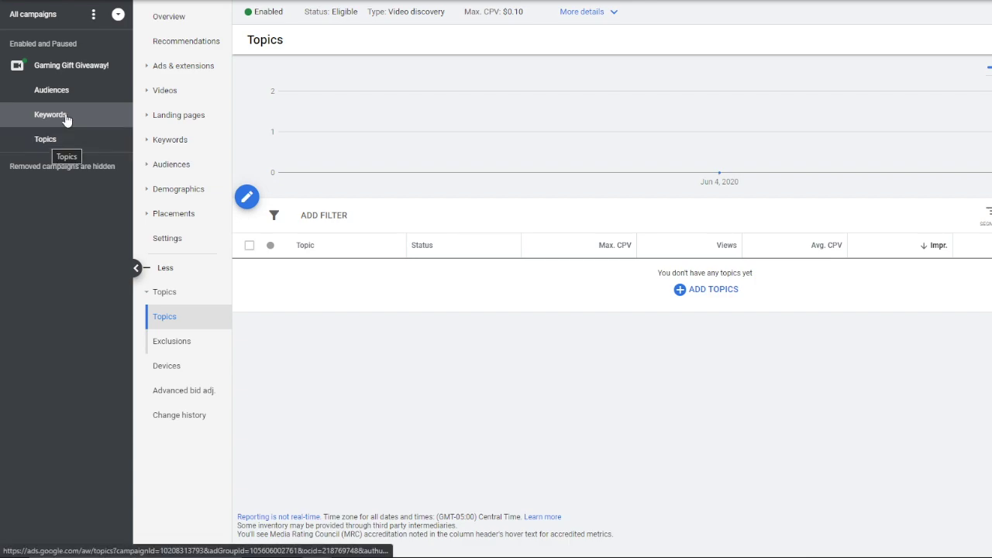
{"action": "left_click", "coordinate": [172, 144]}
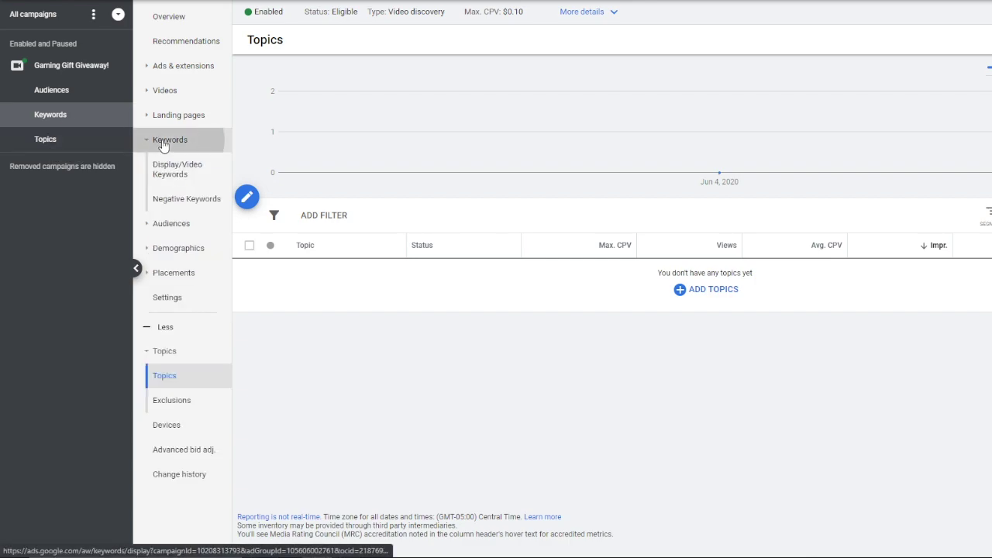
{"action": "left_click", "coordinate": [50, 148]}
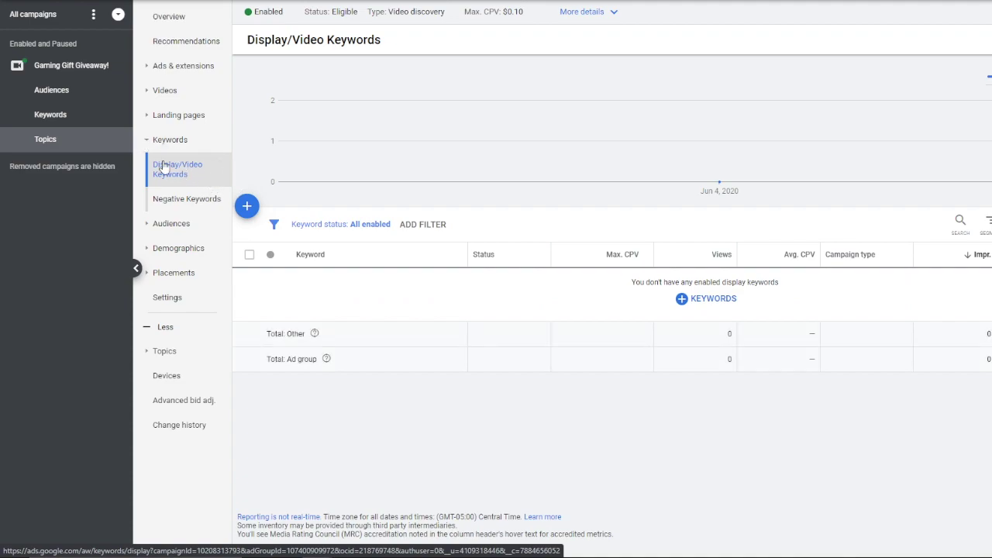
{"action": "left_click", "coordinate": [85, 100]}
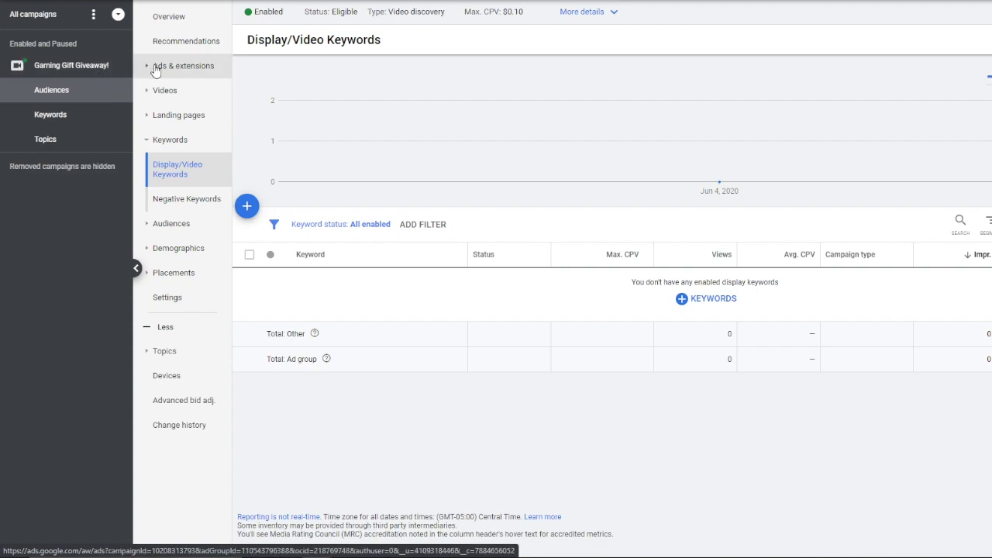
{"action": "left_click", "coordinate": [152, 65]}
{"action": "left_click", "coordinate": [165, 92]}
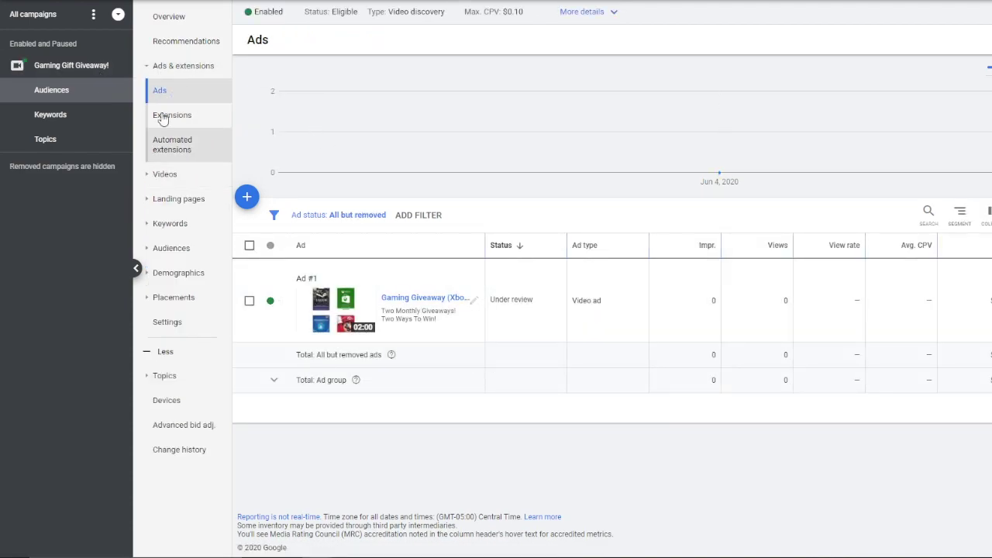
{"action": "left_click", "coordinate": [35, 66]}
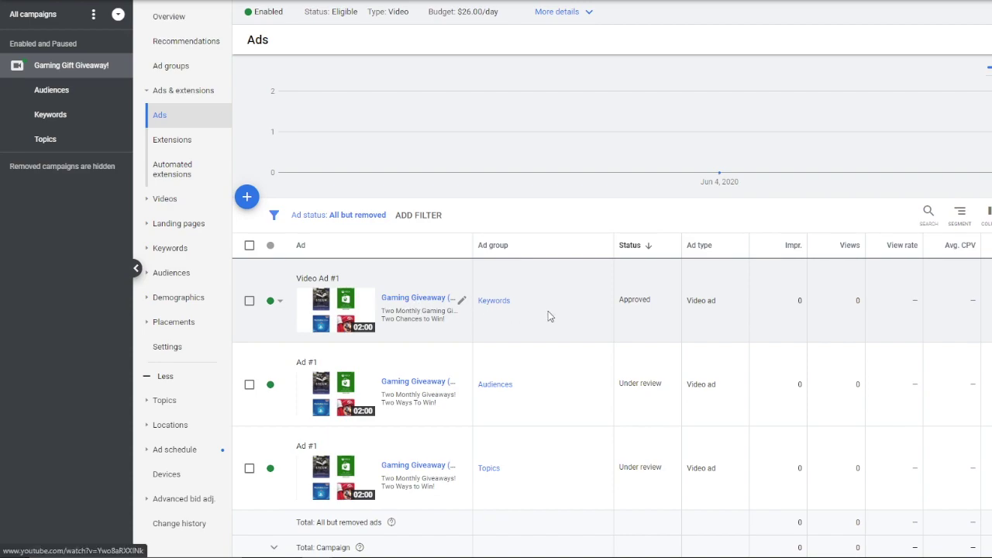
{"action": "scroll", "coordinate": [543, 301], "scroll_direction": "down", "scroll_amount": 2}
{"action": "scroll", "coordinate": [594, 316], "scroll_direction": "up", "scroll_amount": 2}
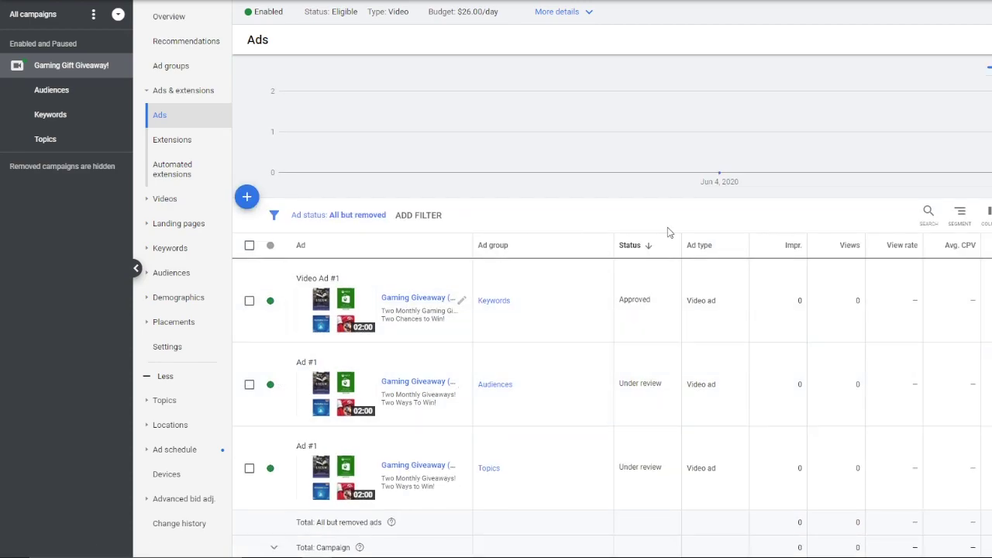
- From the campaign's Ad groups list, start a new ad group named 'Audiences'
{"action": "left_click", "coordinate": [60, 65]}
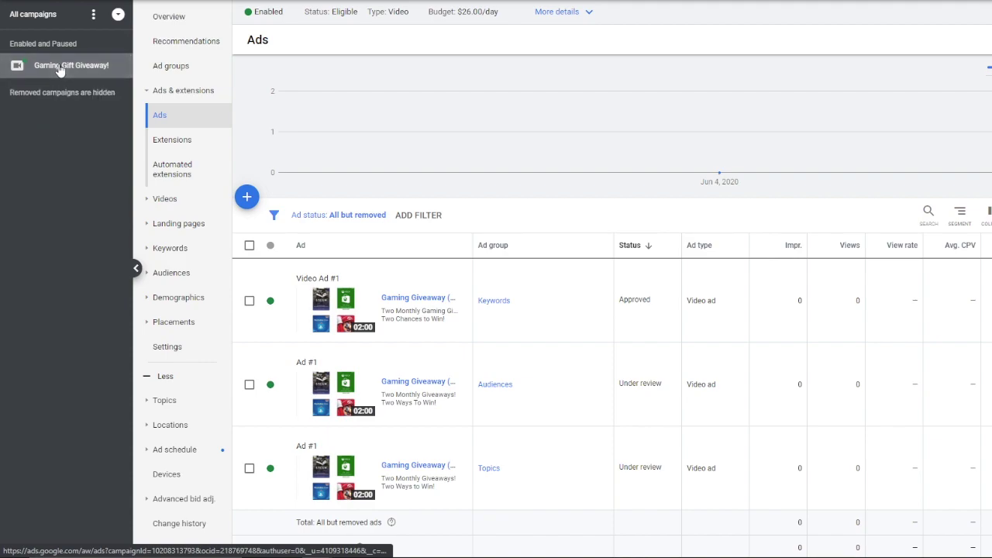
{"action": "left_click", "coordinate": [169, 16]}
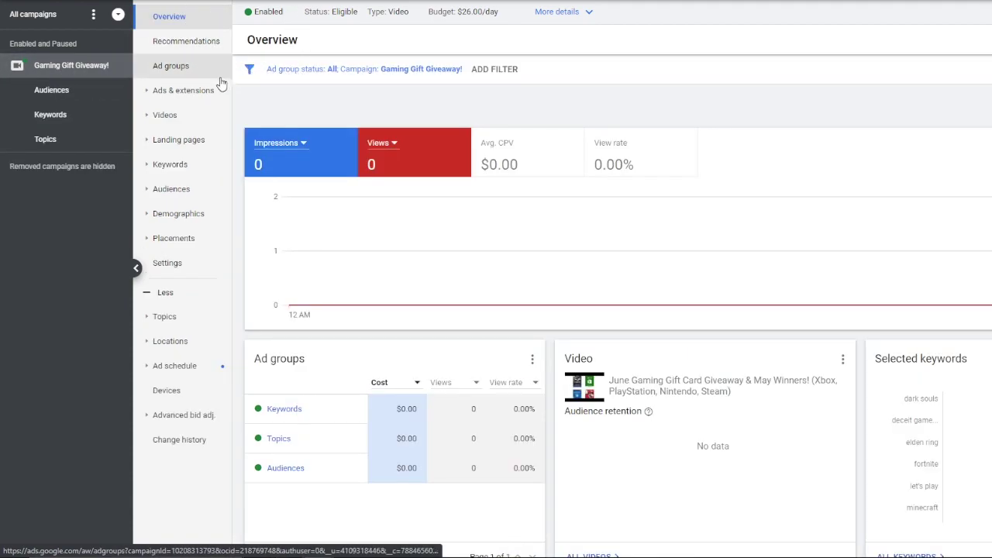
{"action": "left_click", "coordinate": [174, 68]}
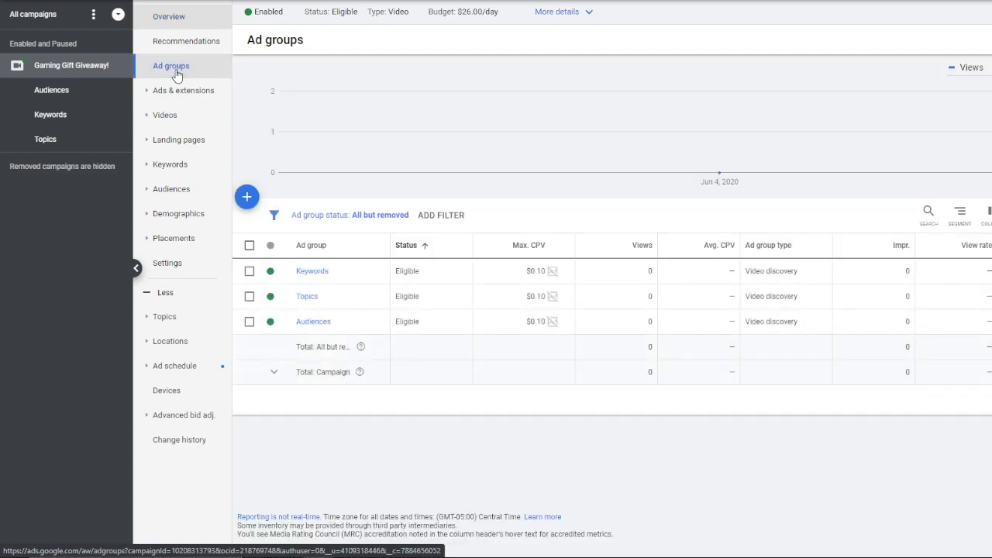
{"action": "left_click", "coordinate": [248, 197]}
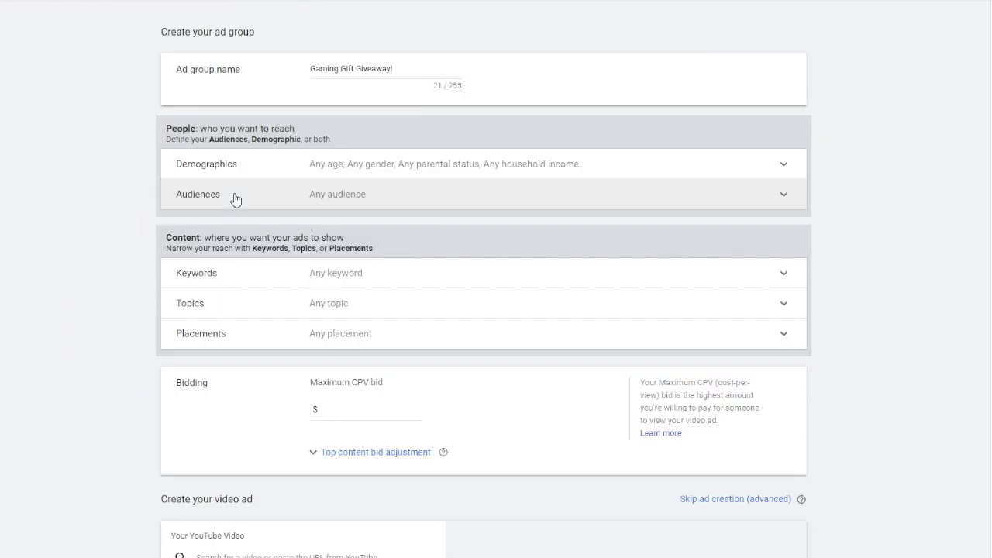
{"action": "key", "text": "ctrl+a"}
{"action": "key", "text": "BackSpace"}
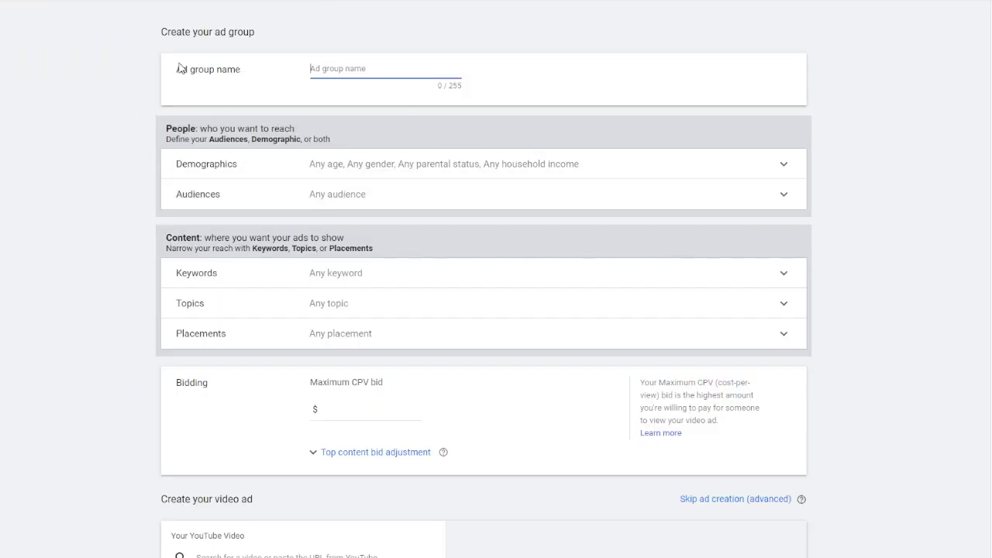
{"action": "type", "text": "Audiences"}
- Add the Food audience to the new ad group's targeting
{"action": "left_click", "coordinate": [441, 197]}
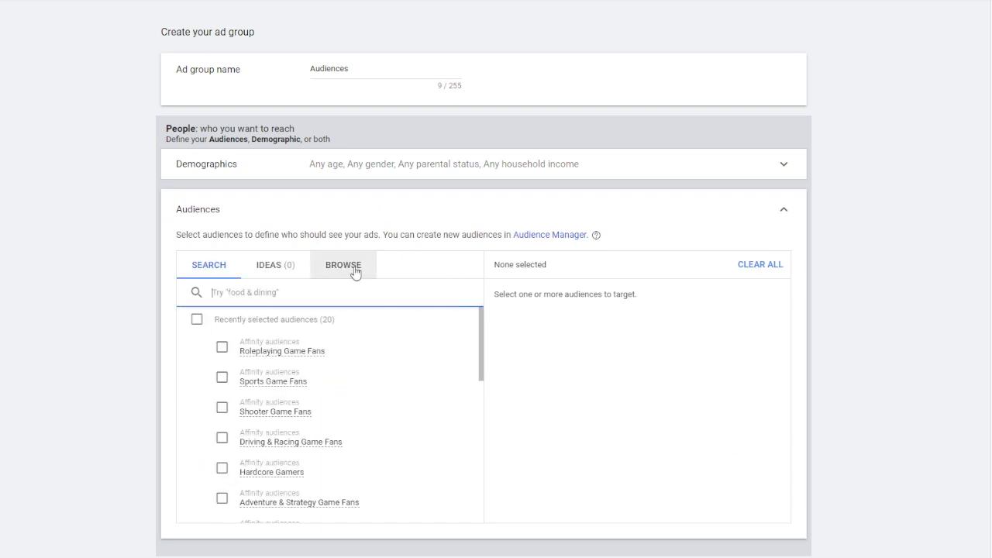
{"action": "type", "text": "food"}
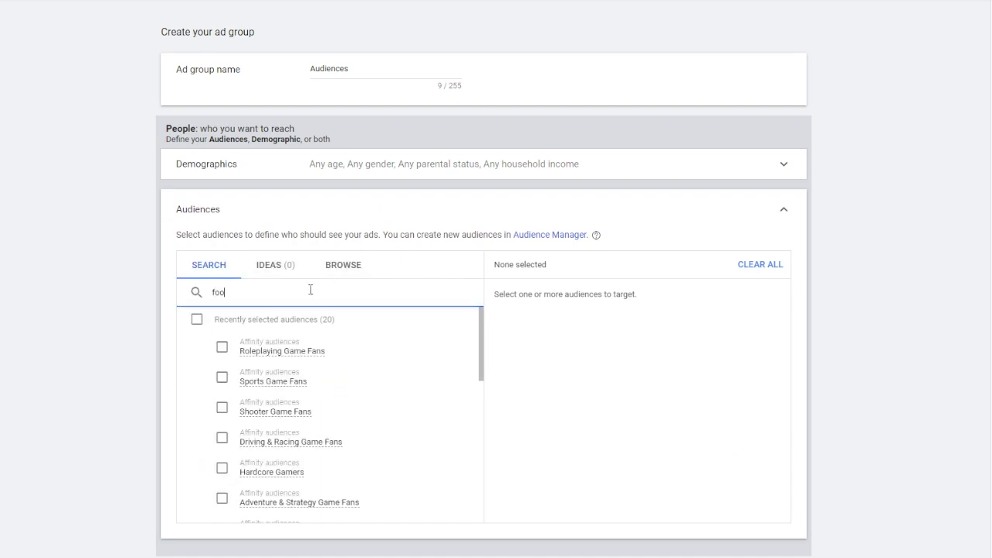
{"action": "left_click", "coordinate": [197, 355]}
{"action": "scroll", "coordinate": [620, 348], "scroll_direction": "down", "scroll_amount": 4}
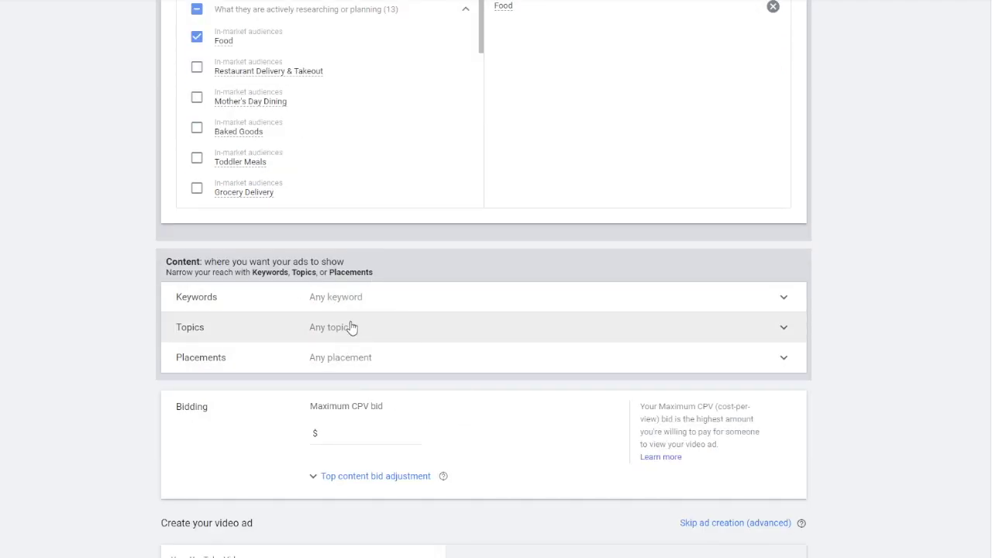
{"action": "scroll", "coordinate": [310, 355], "scroll_direction": "up", "scroll_amount": 4}
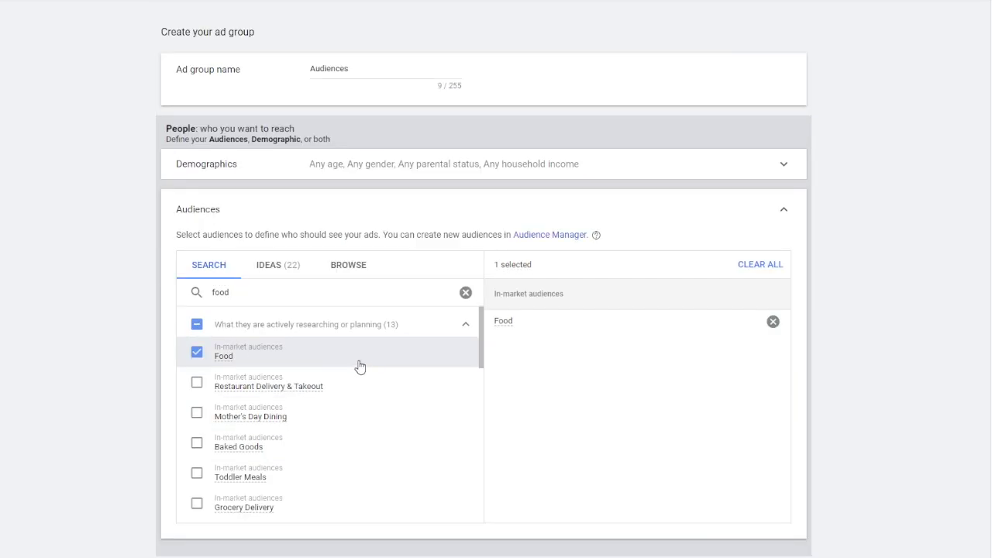
- Uncheck the age ranges 18-24 through 55-64, leaving only 65+ and Unknown
{"action": "left_click", "coordinate": [361, 168]}
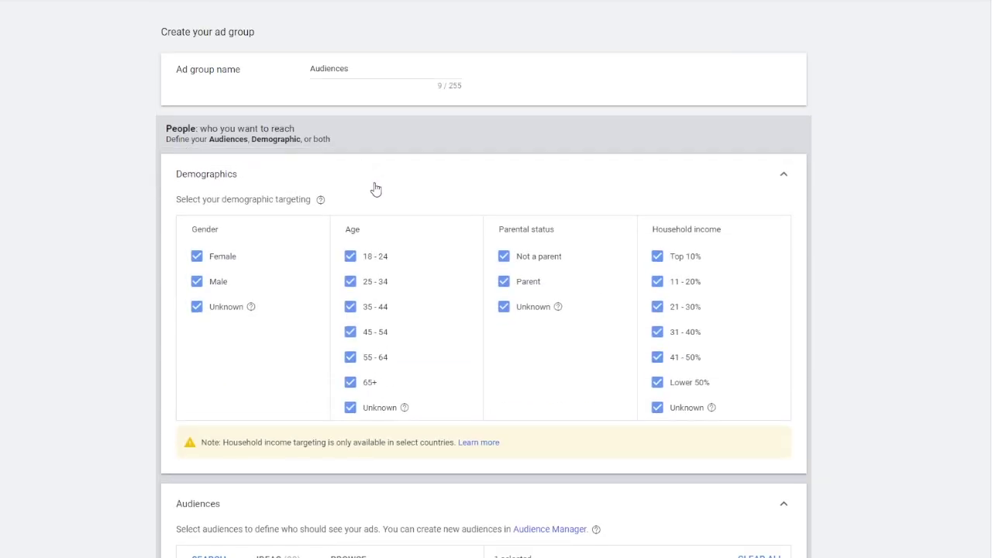
{"action": "left_click", "coordinate": [783, 177]}
{"action": "left_click", "coordinate": [434, 169]}
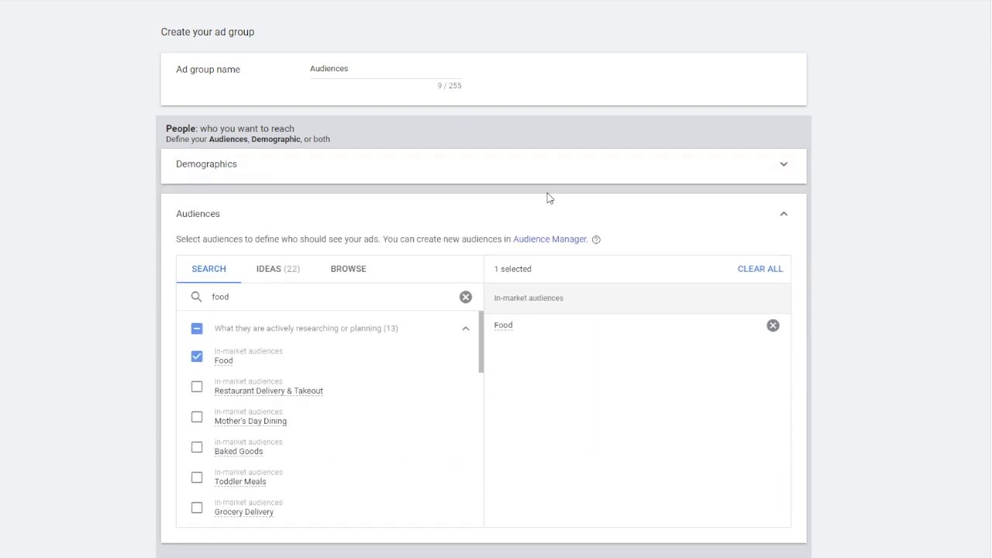
{"action": "left_click", "coordinate": [350, 256]}
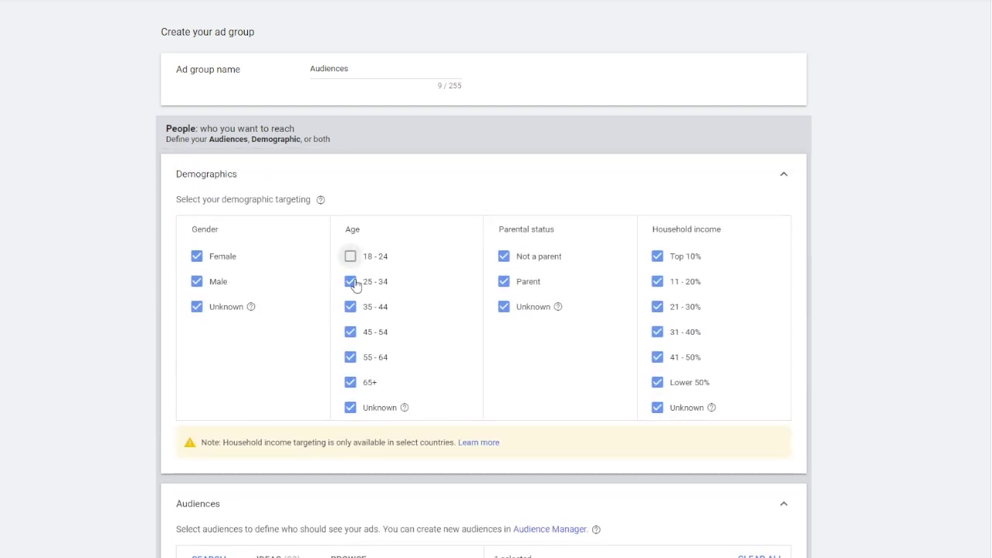
{"action": "left_click", "coordinate": [350, 281]}
{"action": "left_click", "coordinate": [351, 307]}
{"action": "left_click", "coordinate": [350, 331]}
{"action": "left_click", "coordinate": [351, 356]}
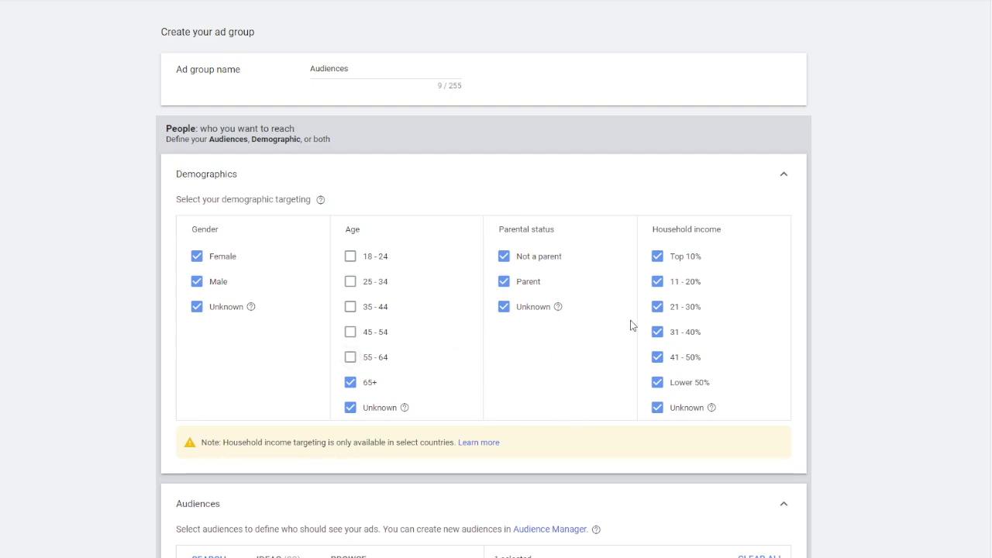
{"action": "scroll", "coordinate": [853, 274], "scroll_direction": "down", "scroll_amount": 8}
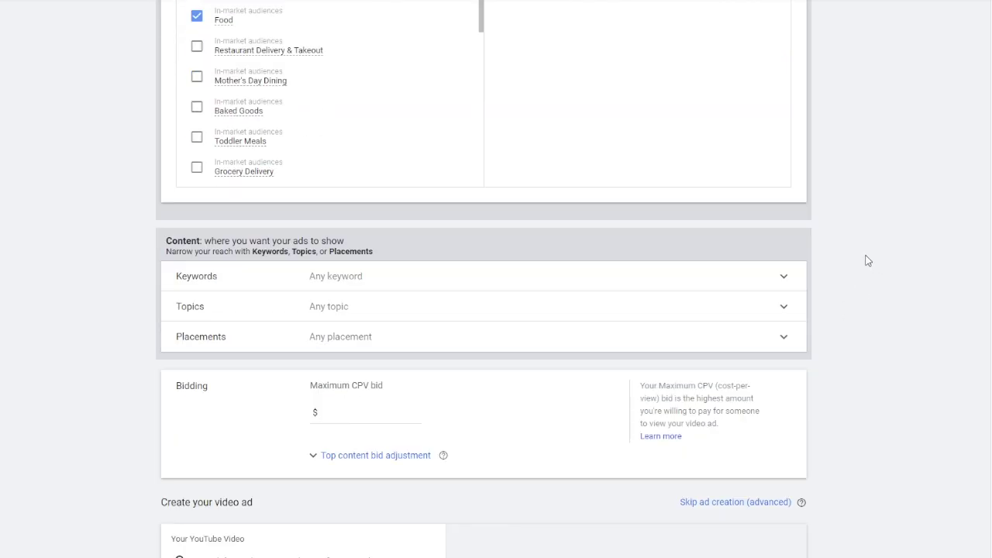
{"action": "left_click", "coordinate": [362, 413]}
- Enter a $0.06 maximum CPV bid and keep the draft when the discard prompt appears
{"action": "scroll", "coordinate": [416, 365], "scroll_direction": "down", "scroll_amount": 2}
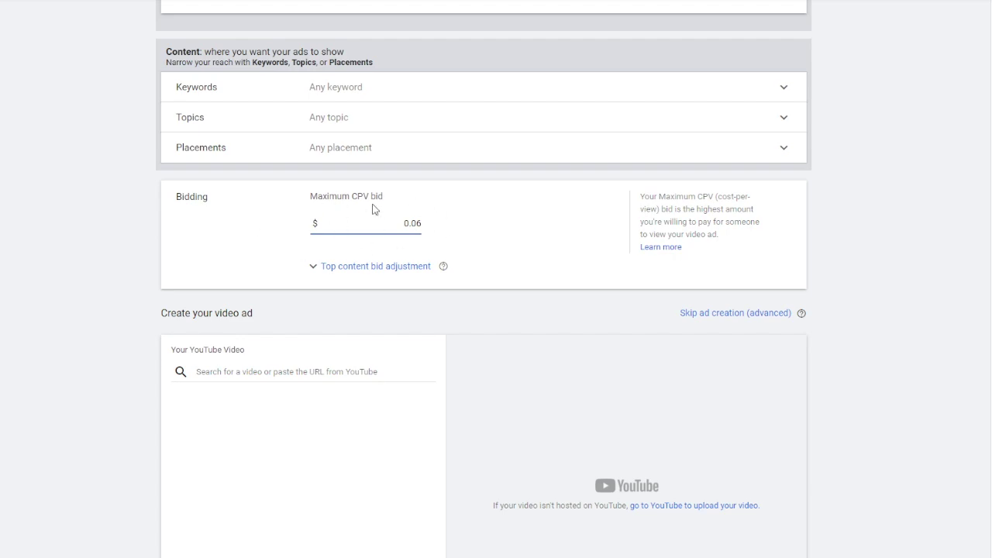
{"action": "scroll", "coordinate": [489, 227], "scroll_direction": "down", "scroll_amount": 4}
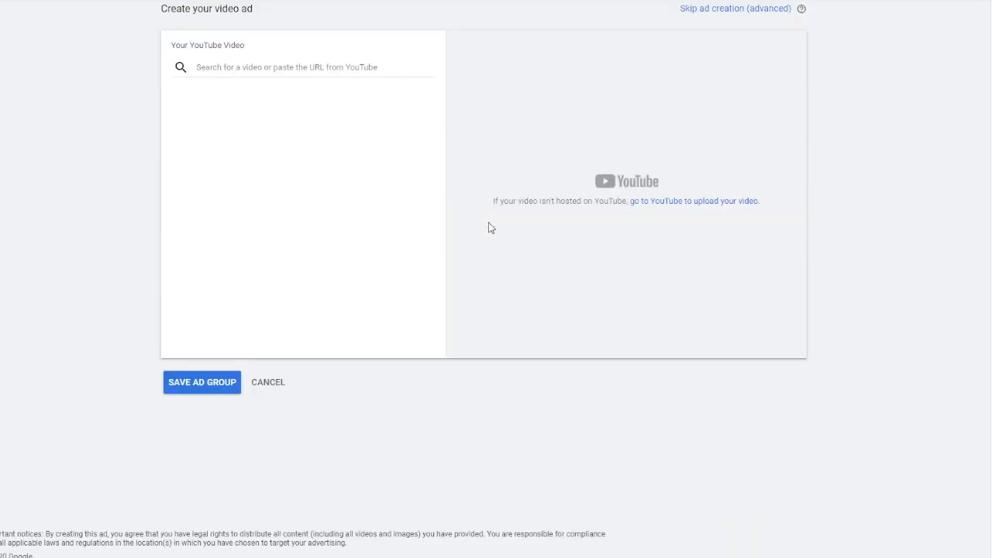
{"action": "scroll", "coordinate": [434, 230], "scroll_direction": "up", "scroll_amount": 3}
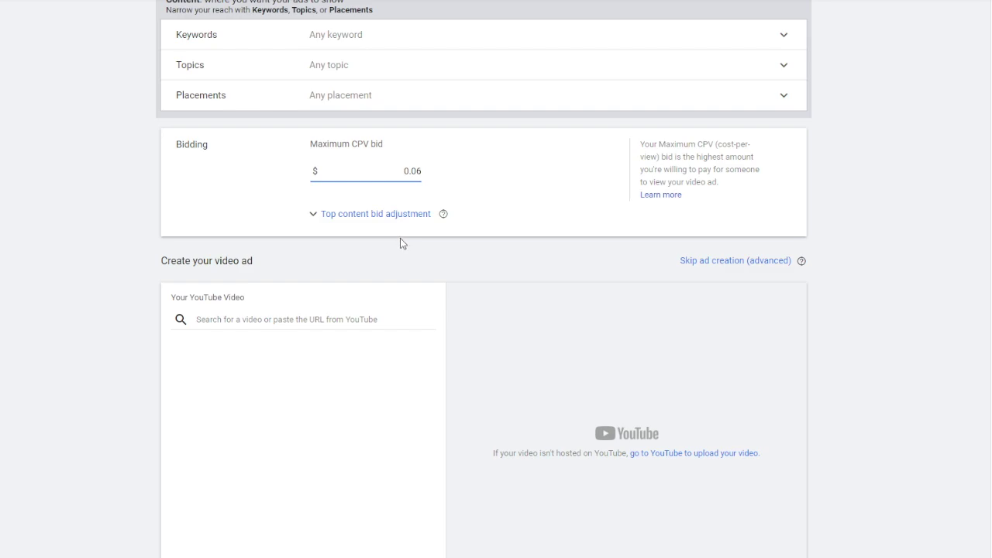
{"action": "scroll", "coordinate": [396, 240], "scroll_direction": "down", "scroll_amount": 3}
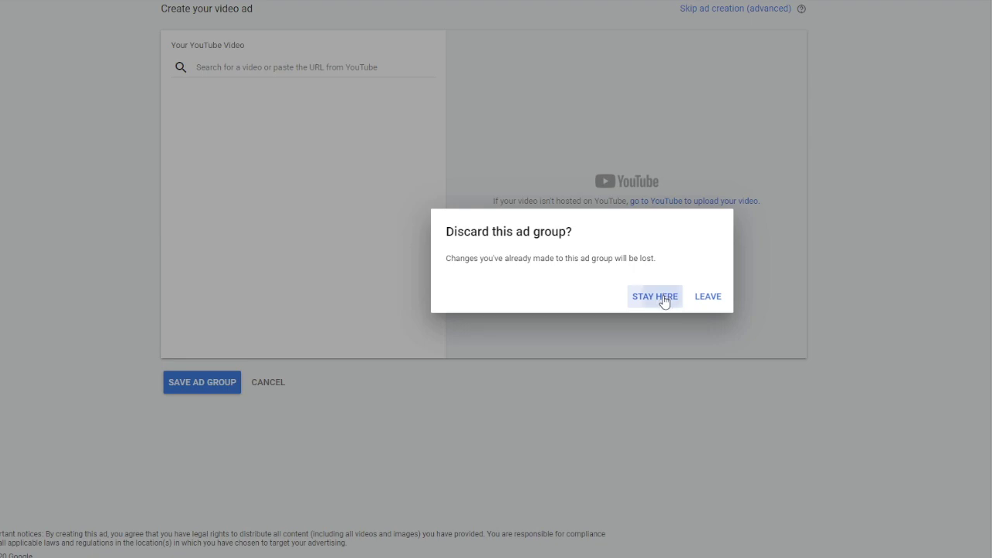
{"action": "left_click", "coordinate": [663, 299]}
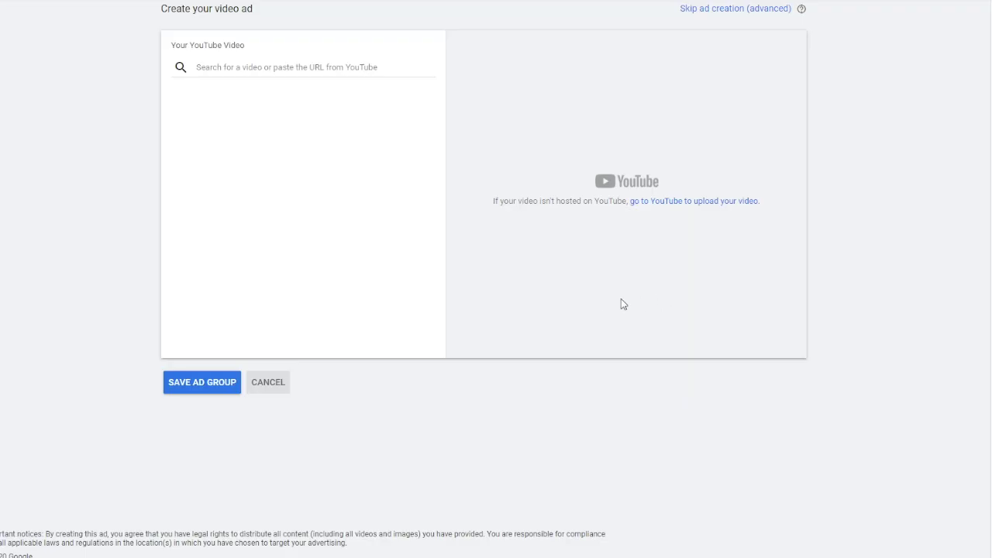
- Cancel and discard the draft ad group, then view the Audiences ad group's ads
{"action": "left_click", "coordinate": [258, 381]}
{"action": "left_click", "coordinate": [718, 301]}
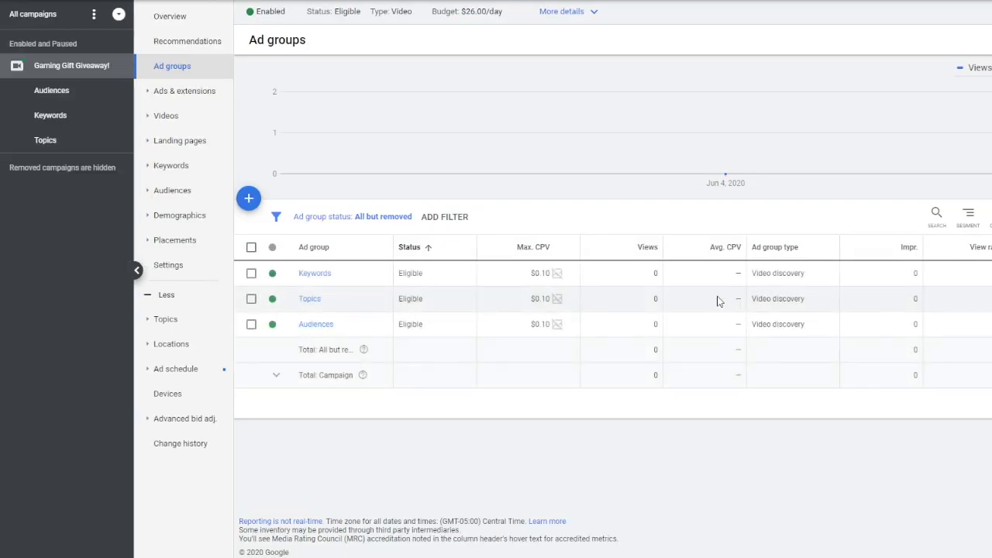
{"action": "left_click", "coordinate": [66, 88]}
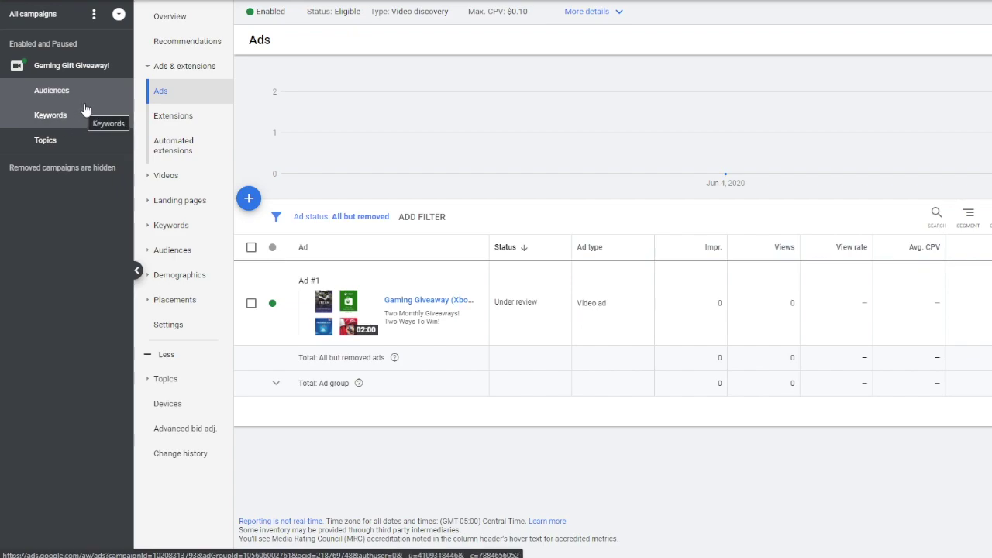
- Browse the Keywords, Audiences and Topics ad groups, ending on Keywords' approved Video Ad #1
{"action": "left_click", "coordinate": [85, 113]}
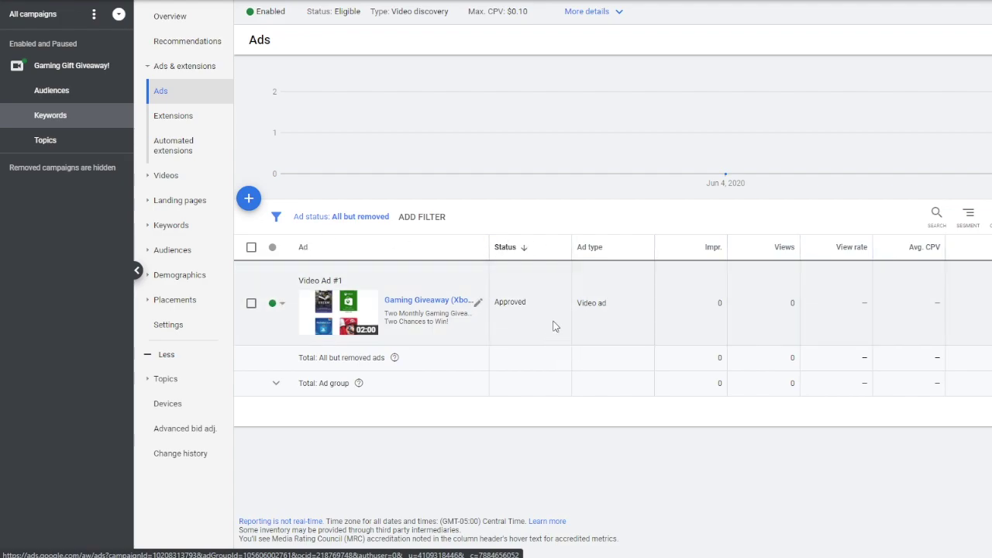
{"action": "left_click", "coordinate": [60, 91]}
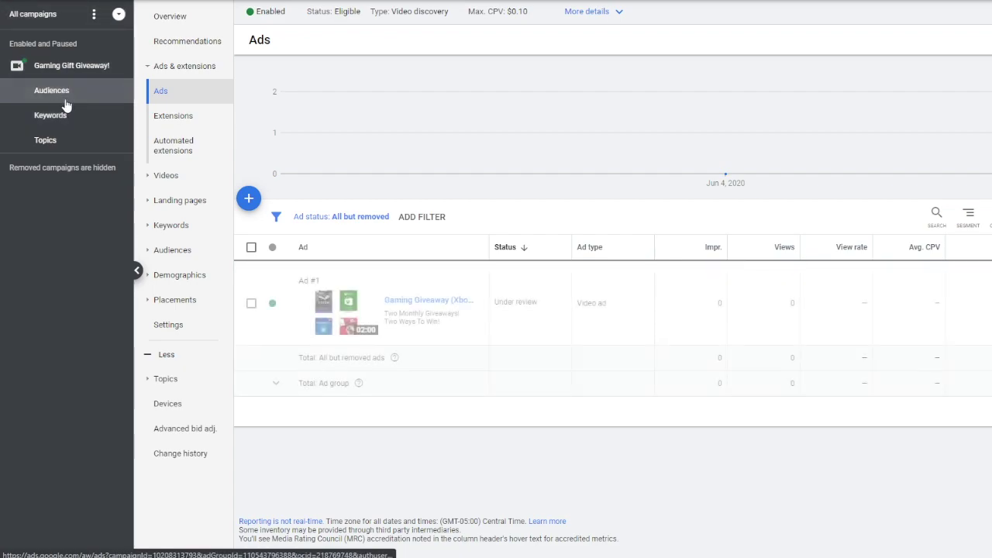
{"action": "left_click", "coordinate": [77, 141]}
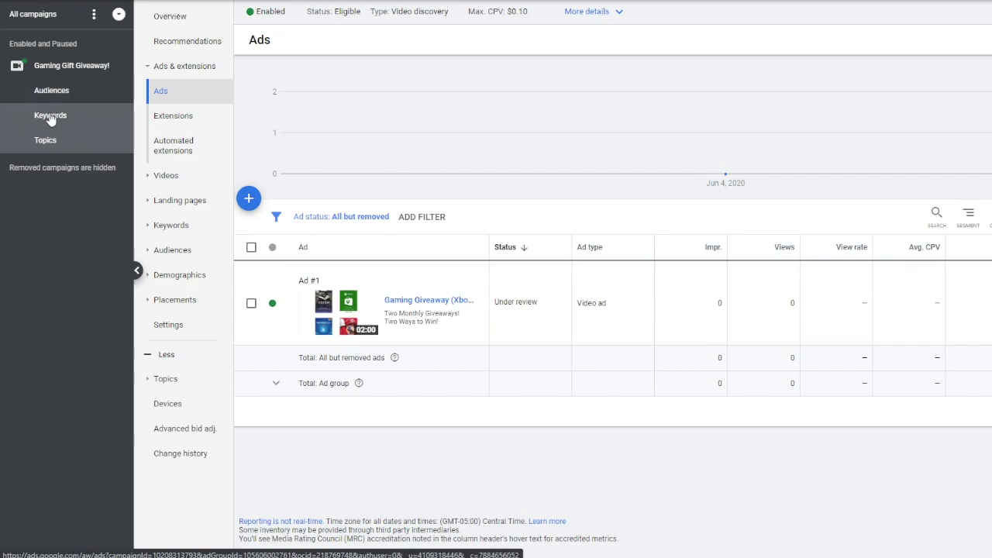
{"action": "left_click", "coordinate": [50, 116]}
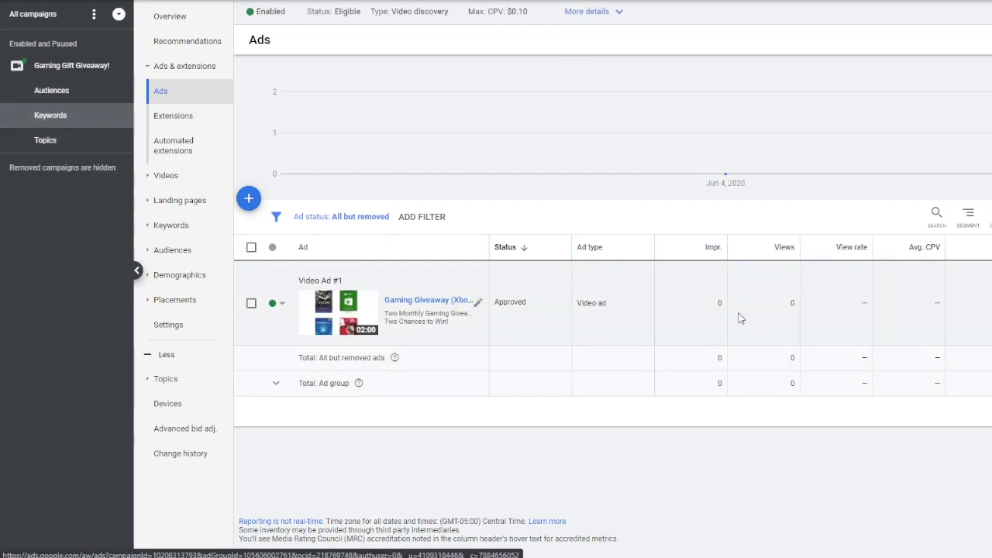
{"action": "double_click", "coordinate": [724, 305]}
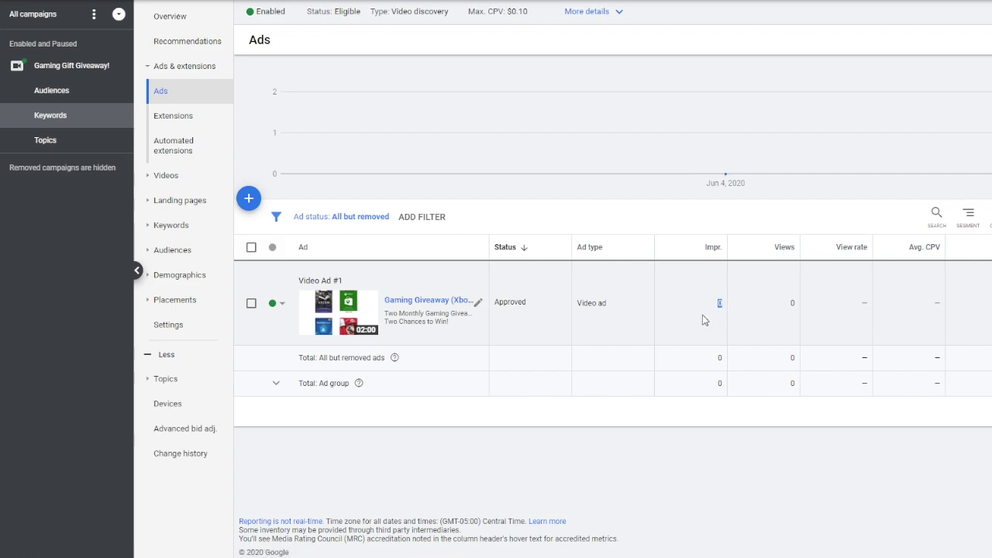
{"action": "left_click", "coordinate": [702, 319]}
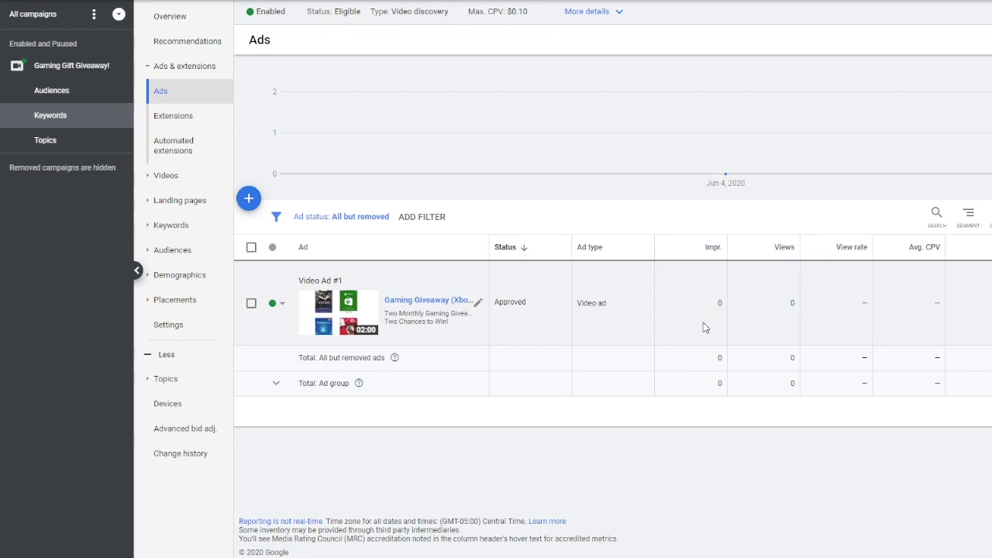